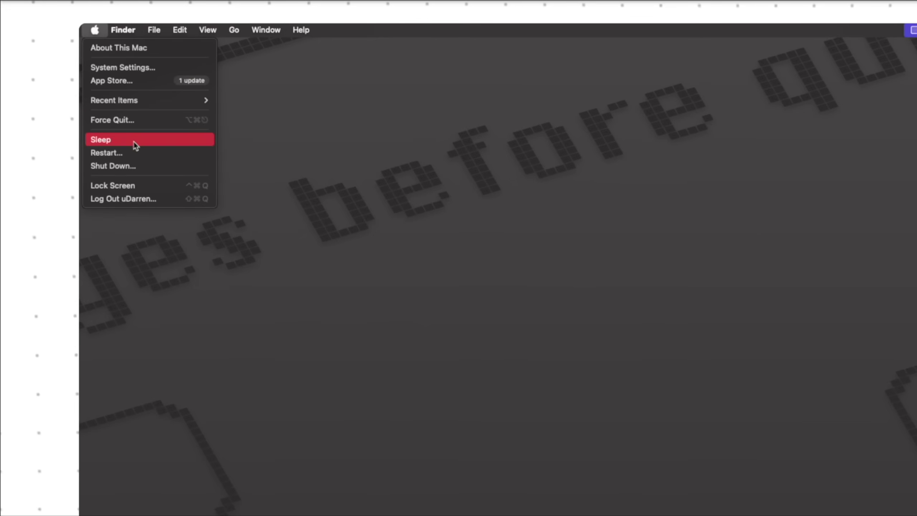
Step: Choose Restart… from the Apple menu to bring up the restart confirmation with its countdown
{"action": "left_click", "coordinate": [136, 152]}
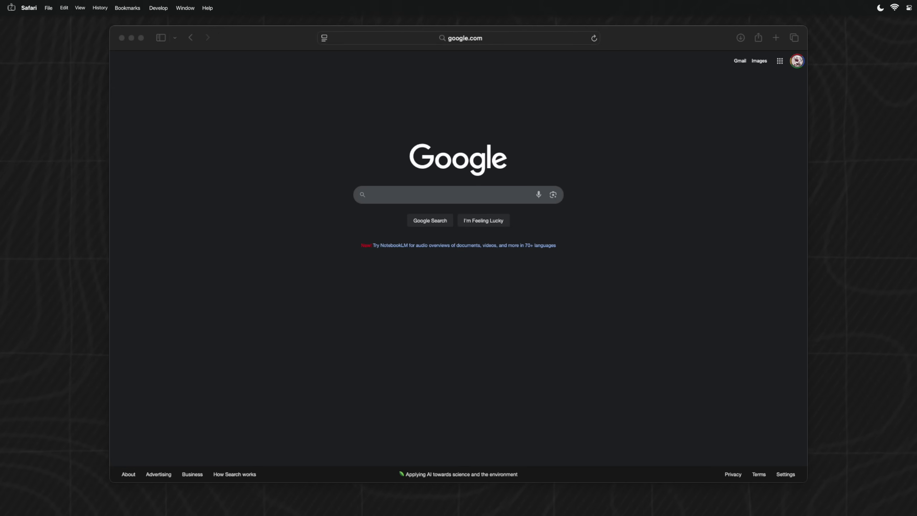
Step: Minimize the Safari window showing Google's homepage to the Dock with Cmd+M
{"action": "key", "text": "super+m"}
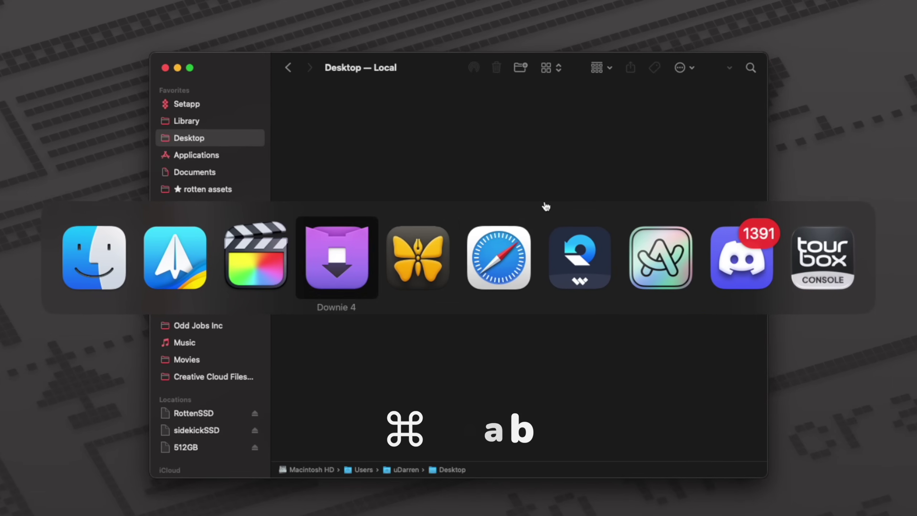
Step: Quit Downie 4 and Safari using the Cmd+Tab app switcher
{"action": "key", "text": "super+Tab"}
{"action": "key", "text": "super+Tab"}
{"action": "key", "text": "super+Tab"}
{"action": "key", "text": "super+Tab"}
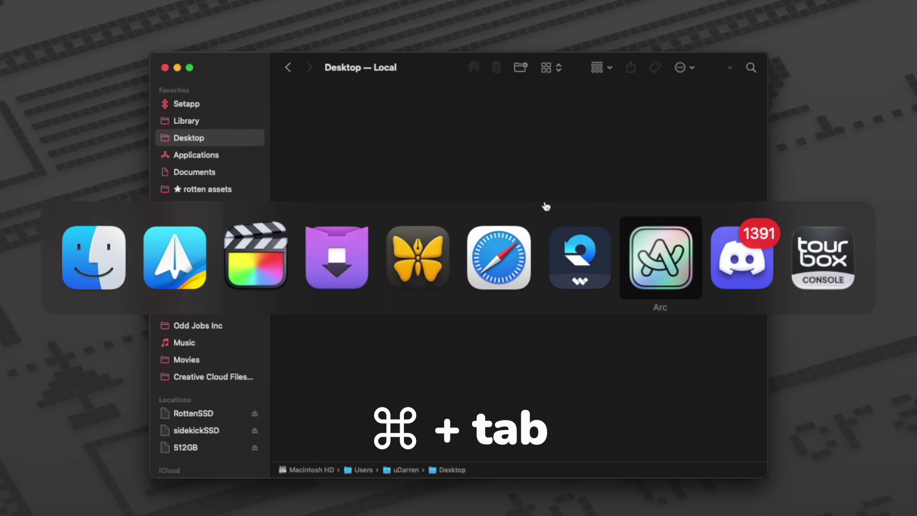
{"action": "key", "text": "super+Tab"}
{"action": "key", "text": "super+Tab"}
{"action": "key", "text": "super+Tab"}
{"action": "key", "text": "super+Tab"}
{"action": "key", "text": "super+Tab"}
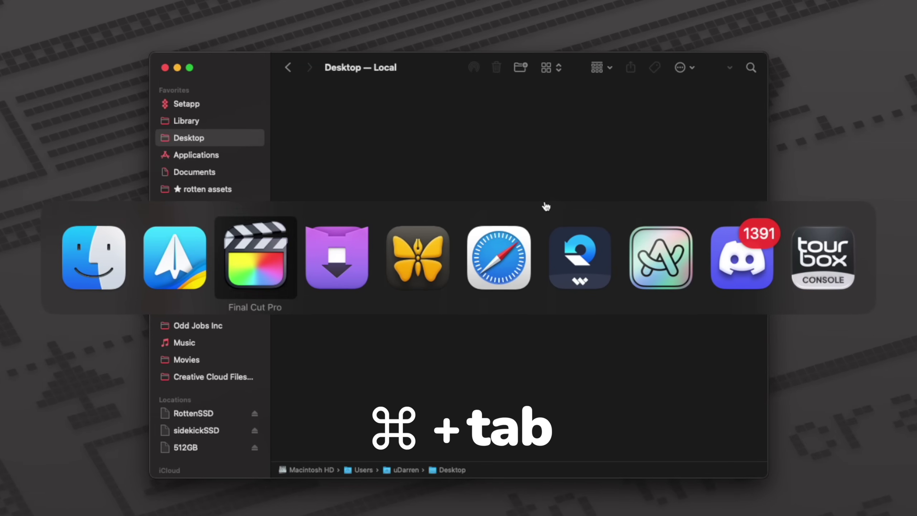
{"action": "key", "text": "super+Tab"}
{"action": "key", "text": "super+q"}
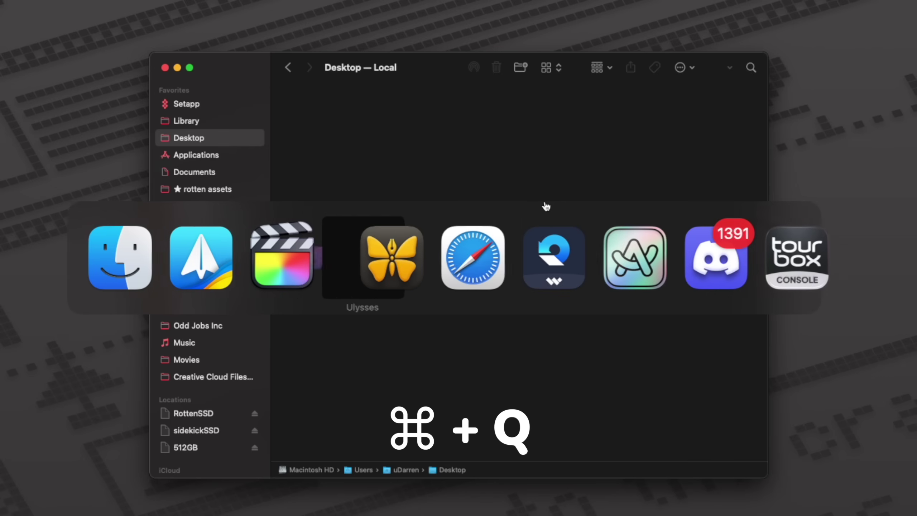
{"action": "key", "text": "super+Tab"}
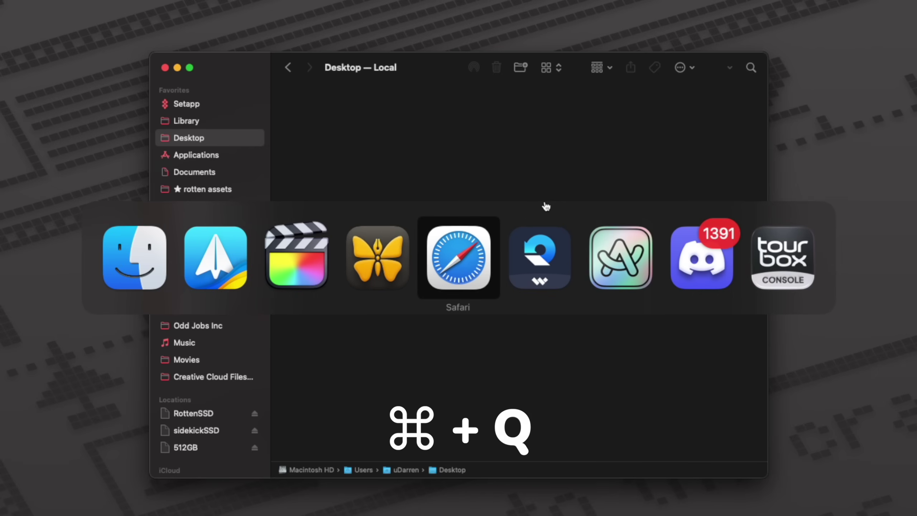
{"action": "key", "text": "super+q"}
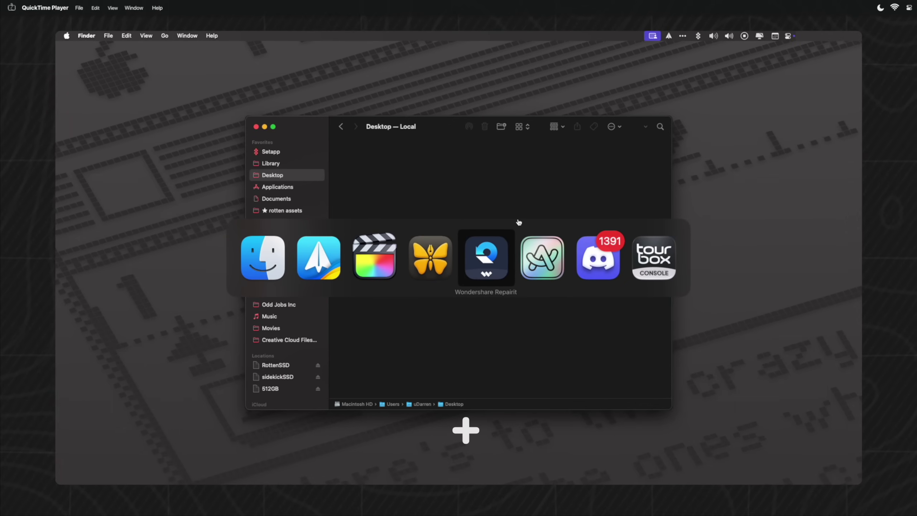
Step: Launch Activity Monitor from a Raycast search for 'activity'
{"action": "key", "text": "super+space"}
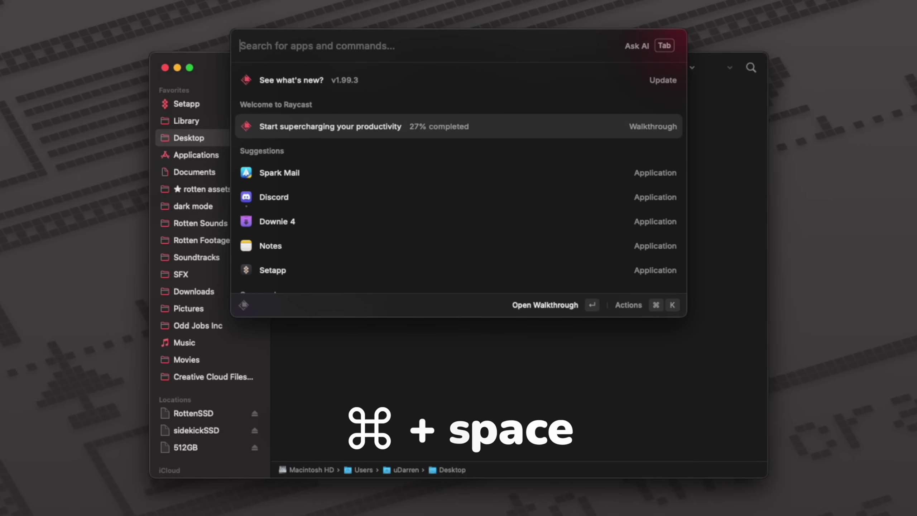
{"action": "type", "text": "activity"}
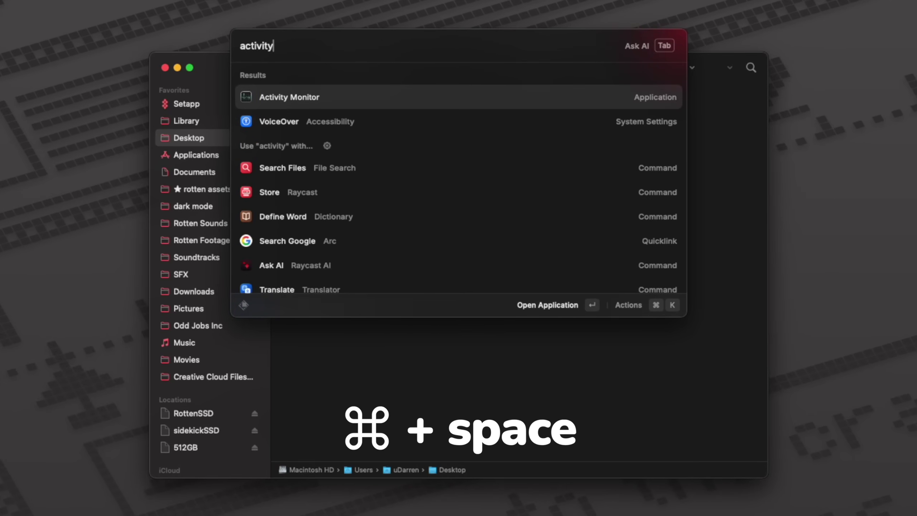
{"action": "key", "text": "Return"}
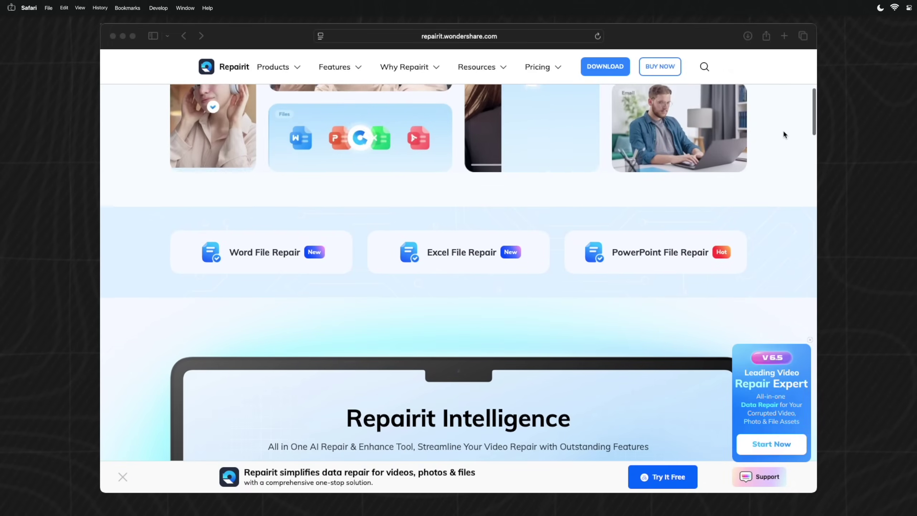
{"action": "scroll", "coordinate": [783, 134], "scroll_direction": "down", "scroll_amount": 1}
{"action": "scroll", "coordinate": [783, 134], "scroll_direction": "down", "scroll_amount": 3}
{"action": "scroll", "coordinate": [783, 134], "scroll_direction": "down", "scroll_amount": 3}
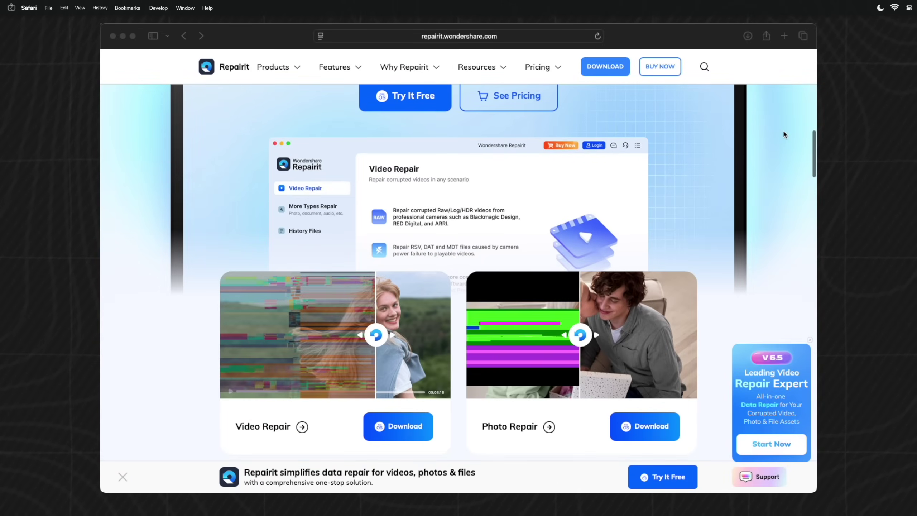
{"action": "scroll", "coordinate": [783, 134], "scroll_direction": "down", "scroll_amount": 3}
{"action": "scroll", "coordinate": [784, 134], "scroll_direction": "down", "scroll_amount": 3}
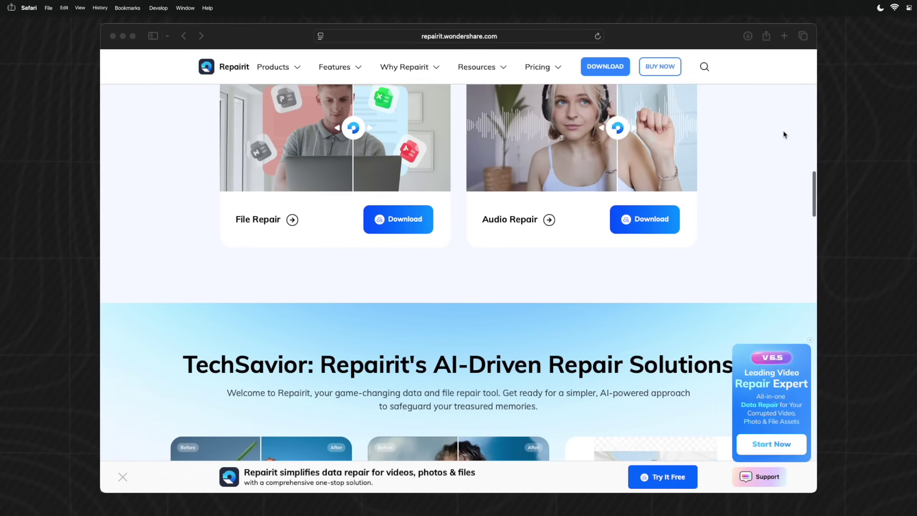
{"action": "scroll", "coordinate": [784, 134], "scroll_direction": "down", "scroll_amount": 1}
{"action": "scroll", "coordinate": [784, 134], "scroll_direction": "down", "scroll_amount": 4}
{"action": "scroll", "coordinate": [783, 135], "scroll_direction": "down", "scroll_amount": 1}
{"action": "scroll", "coordinate": [783, 134], "scroll_direction": "down", "scroll_amount": 2}
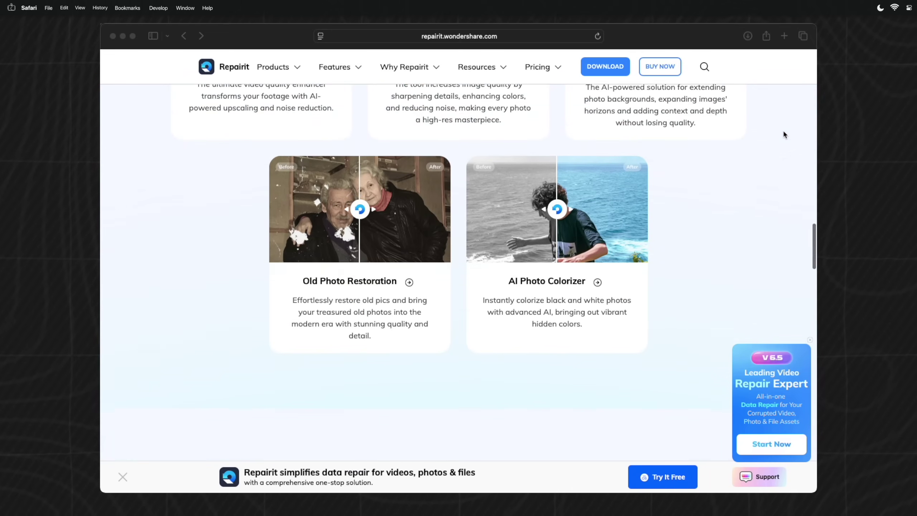
{"action": "scroll", "coordinate": [784, 134], "scroll_direction": "down", "scroll_amount": 1}
{"action": "scroll", "coordinate": [784, 134], "scroll_direction": "down", "scroll_amount": 2}
{"action": "scroll", "coordinate": [783, 134], "scroll_direction": "down", "scroll_amount": 2}
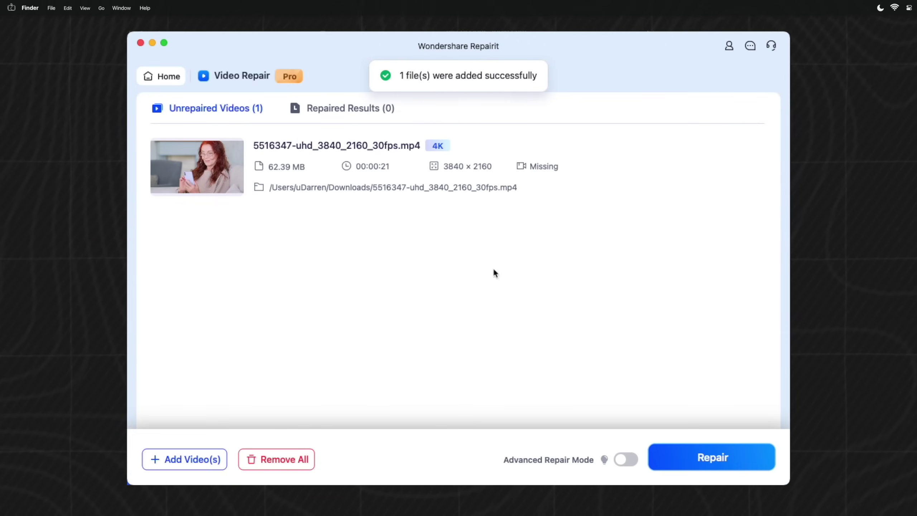
Step: Repair the corrupted 4K video, preview the fixed clip, and save it
{"action": "left_click", "coordinate": [728, 456]}
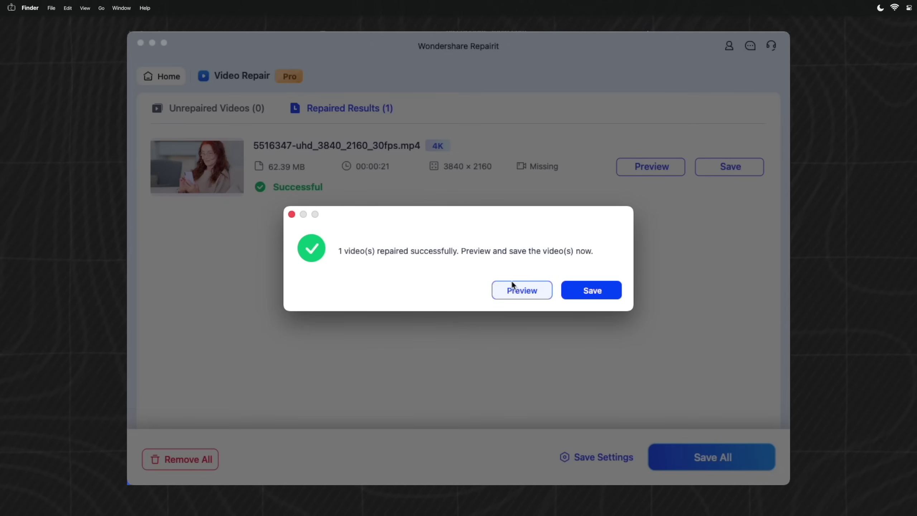
{"action": "left_click", "coordinate": [537, 294]}
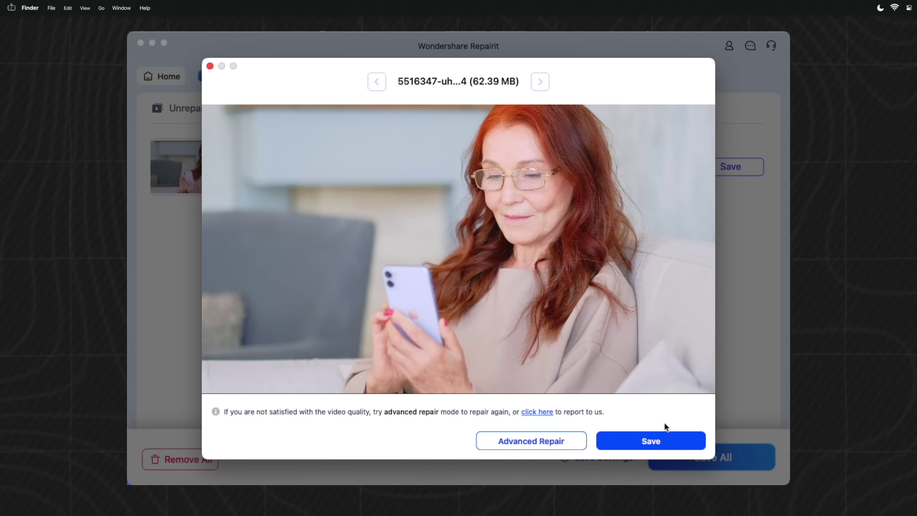
{"action": "left_click", "coordinate": [616, 439]}
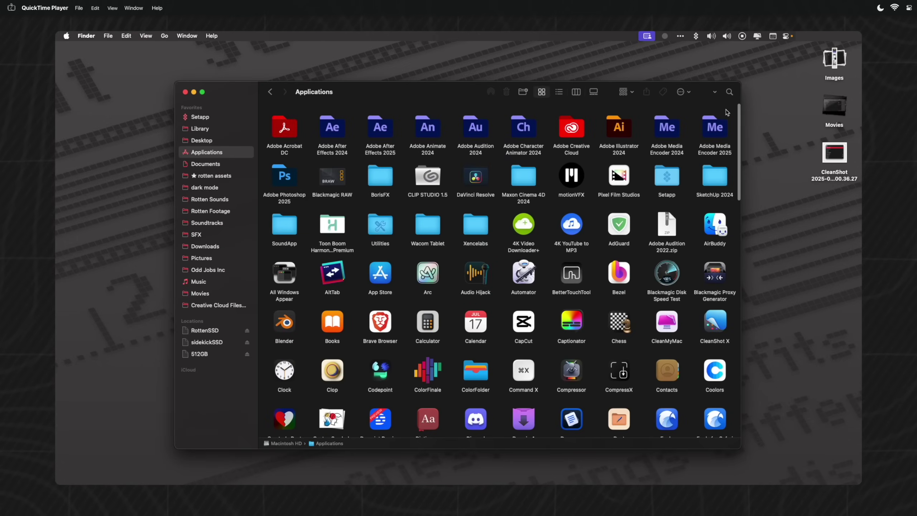
{"action": "scroll", "coordinate": [727, 113], "scroll_direction": "down", "scroll_amount": 5}
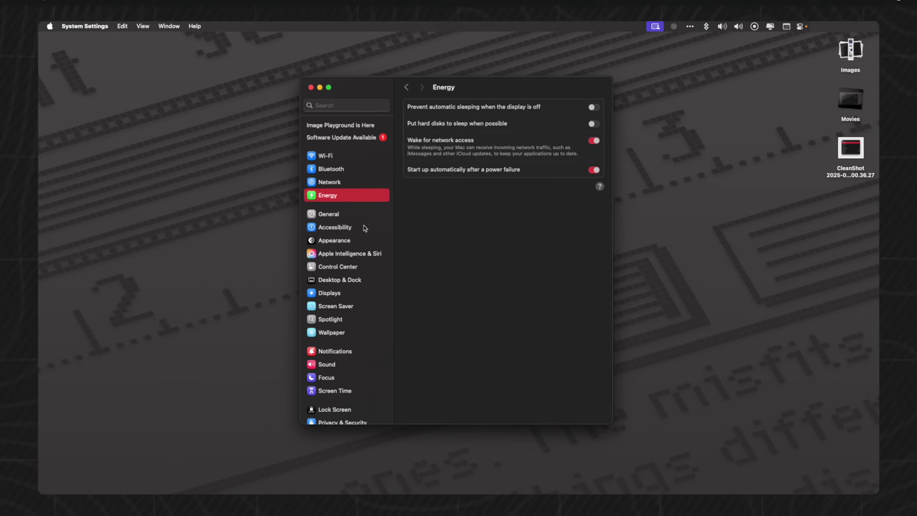
Step: Remove HazeOver from Open at Login under General > Login Items & Extensions
{"action": "left_click", "coordinate": [326, 203]}
{"action": "scroll", "coordinate": [468, 381], "scroll_direction": "down", "scroll_amount": 2}
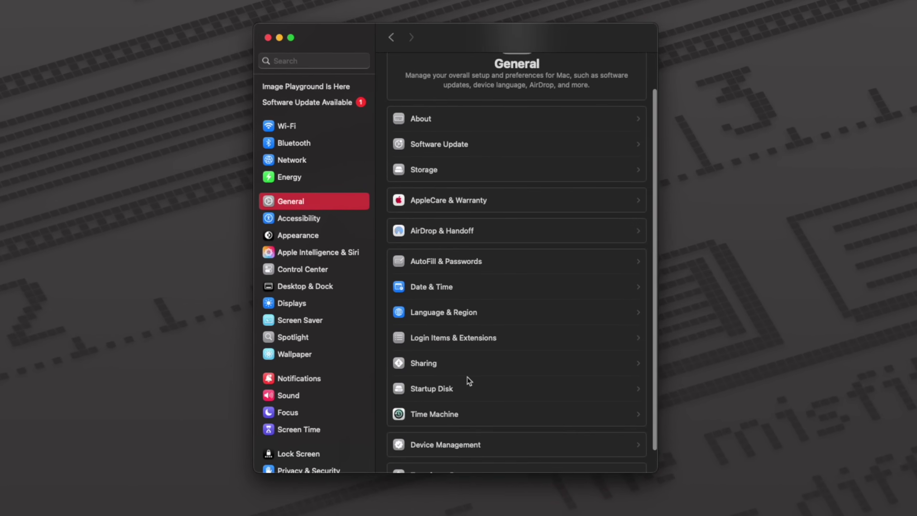
{"action": "left_click", "coordinate": [450, 339]}
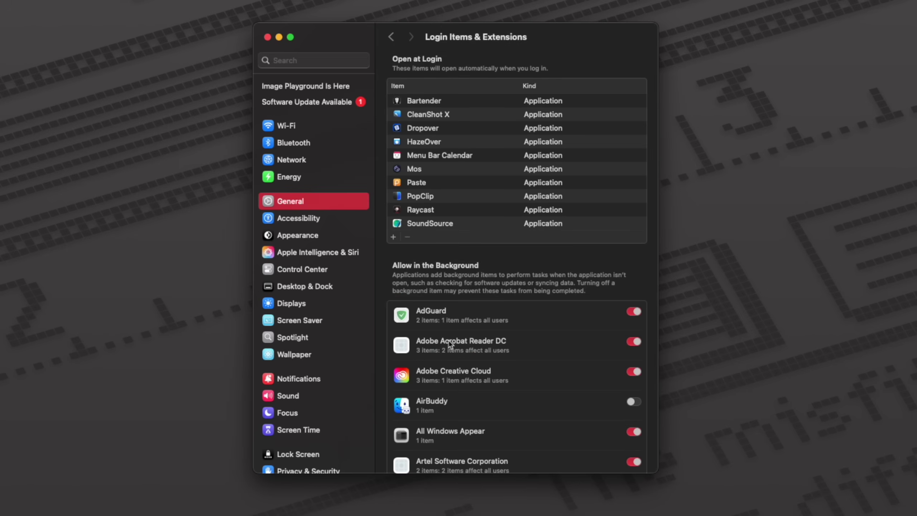
{"action": "key", "text": "Tab"}
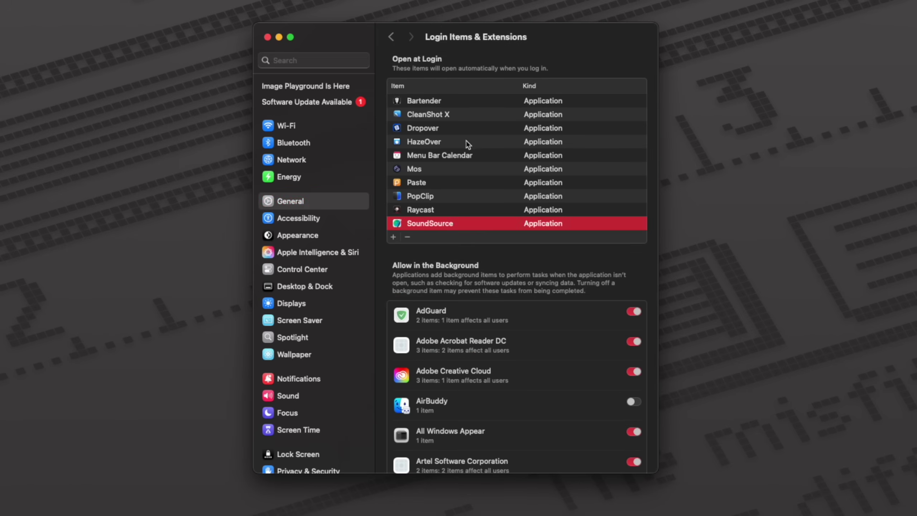
{"action": "left_click", "coordinate": [463, 143]}
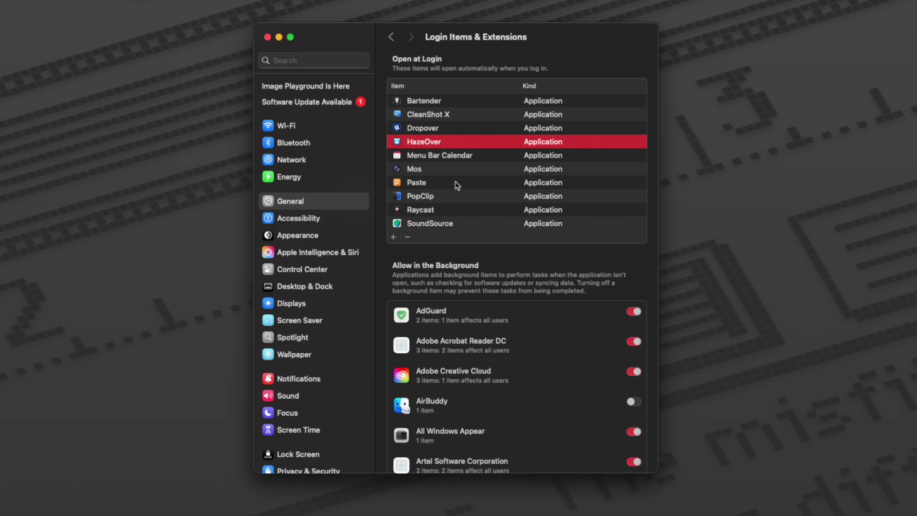
{"action": "left_click", "coordinate": [407, 237]}
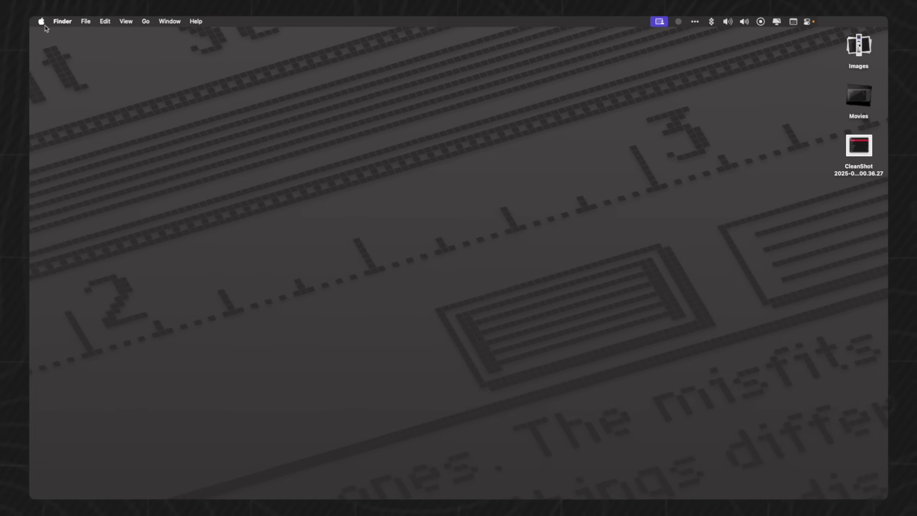
Step: Open System Settings' General > Software Update page to see the available macOS updates
{"action": "left_click", "coordinate": [37, 20]}
{"action": "left_click", "coordinate": [69, 49]}
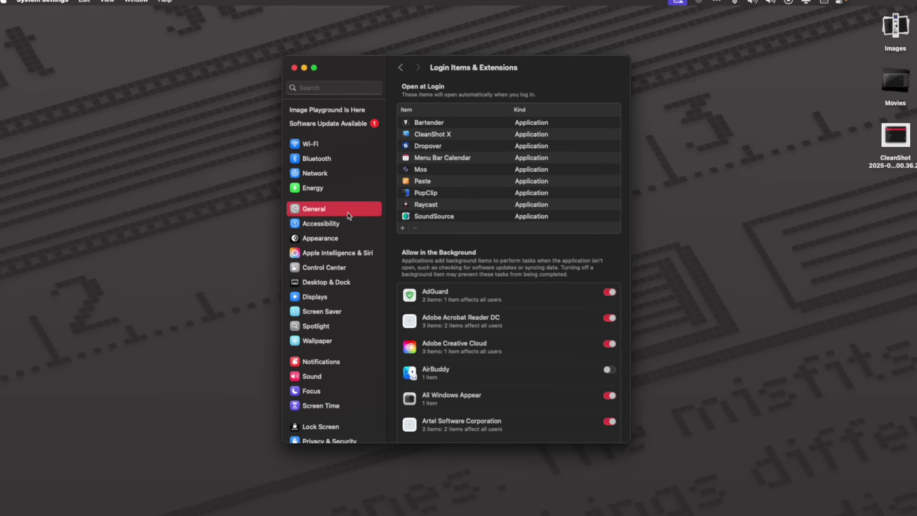
{"action": "left_click", "coordinate": [348, 215]}
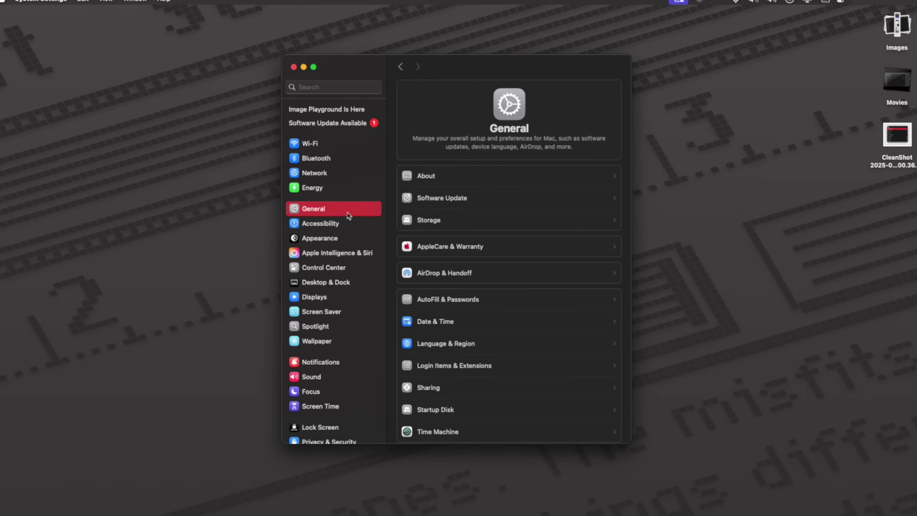
{"action": "left_click", "coordinate": [427, 205]}
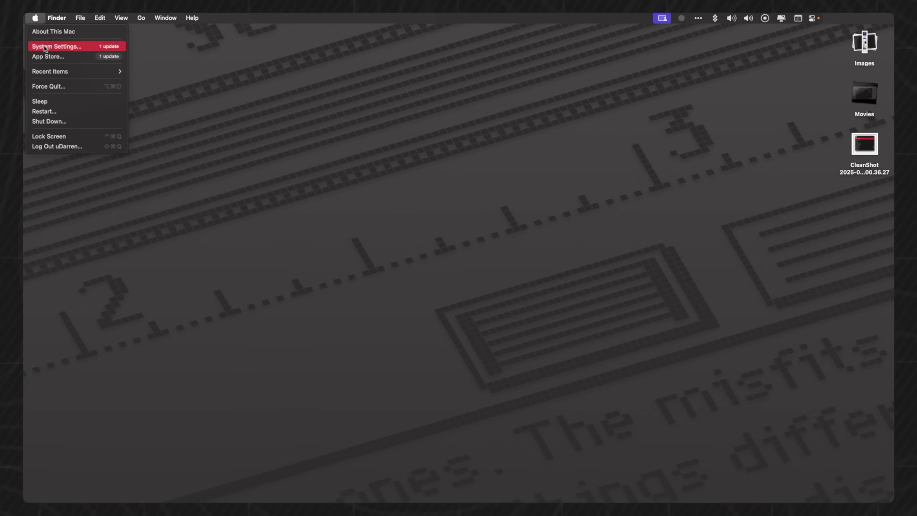
Step: Open System Settings' General > Storage page showing Documents and Trash usage
{"action": "left_click", "coordinate": [51, 46]}
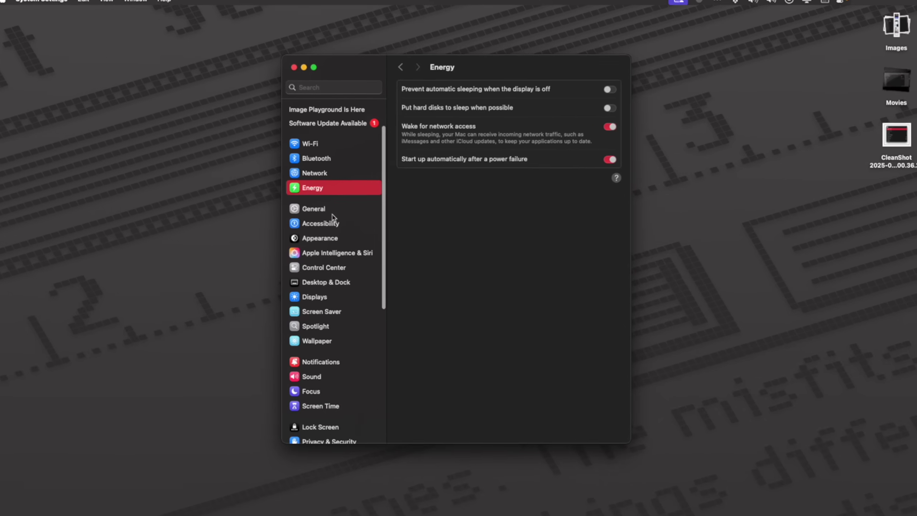
{"action": "left_click", "coordinate": [315, 209]}
{"action": "left_click", "coordinate": [479, 227]}
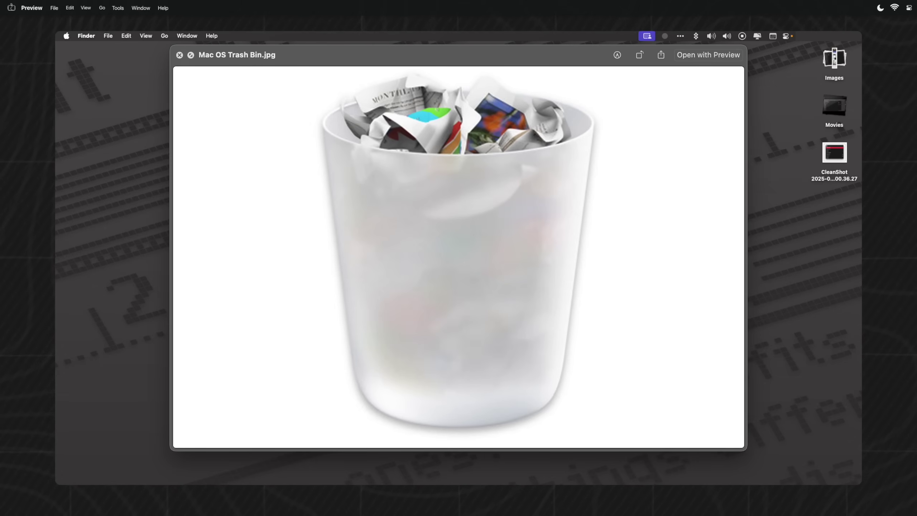
Step: Close the trash image preview and choose Empty Trash from the Dock's Trash menu
{"action": "key", "text": "space"}
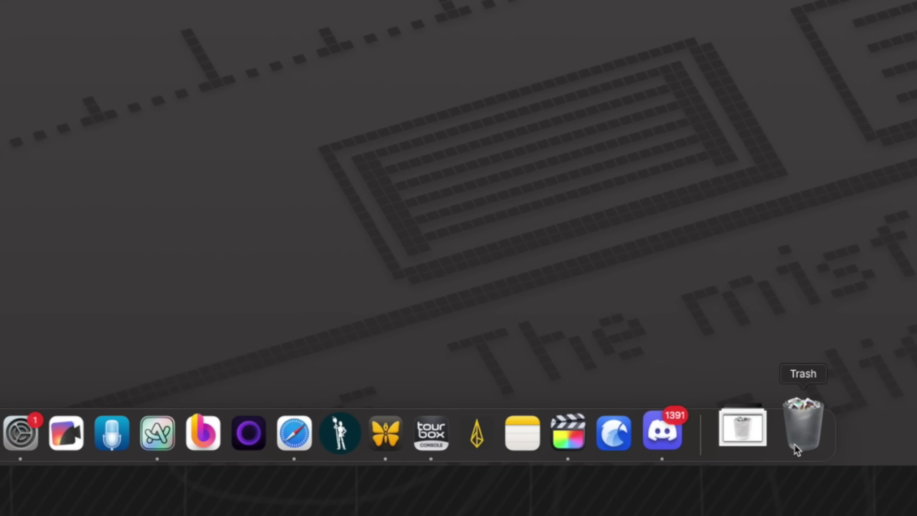
{"action": "right_click", "coordinate": [795, 444]}
{"action": "left_click", "coordinate": [823, 367]}
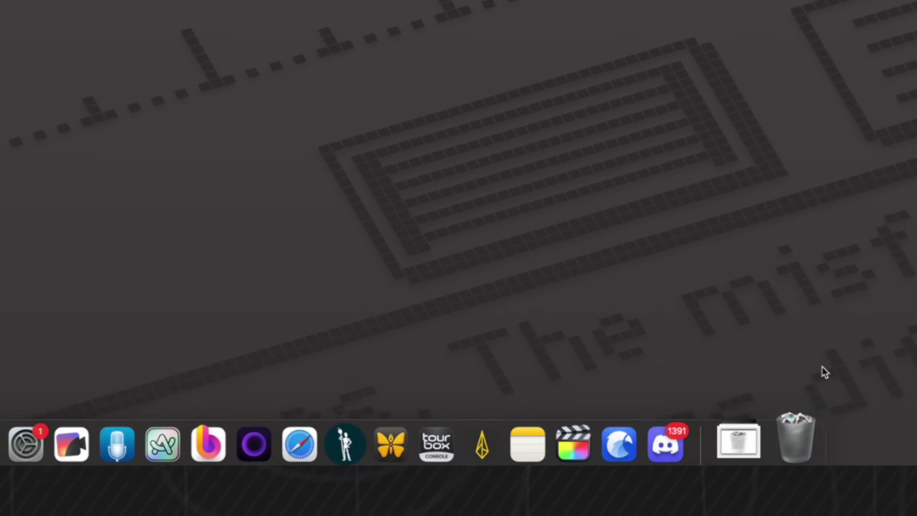